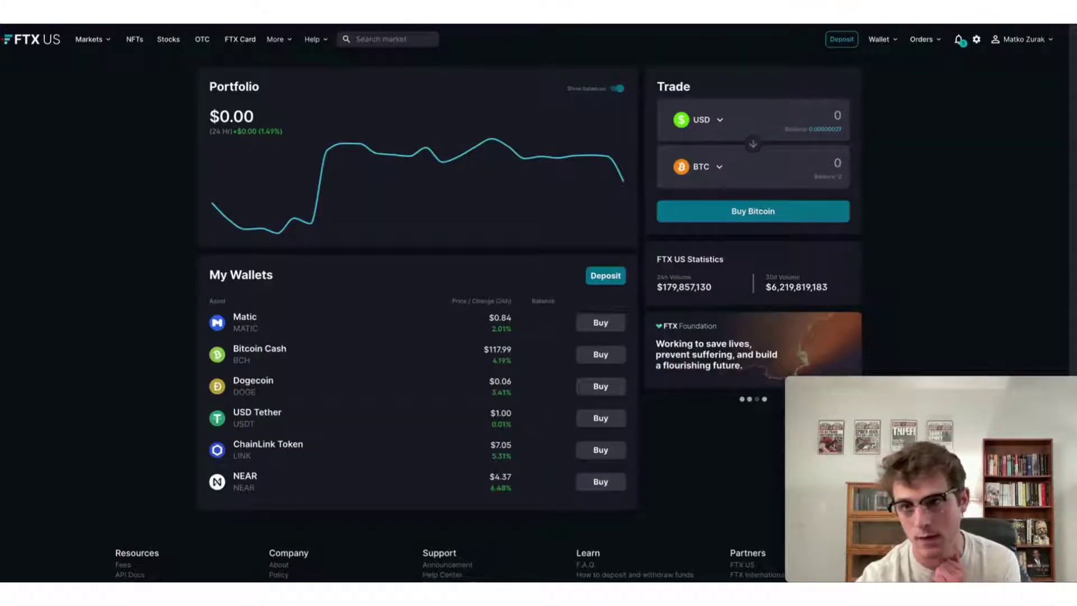
- Open the FTX US API settings page and scroll down to the two existing read-only API keys
{"action": "mouse_move", "coordinate": [1020, 31]}
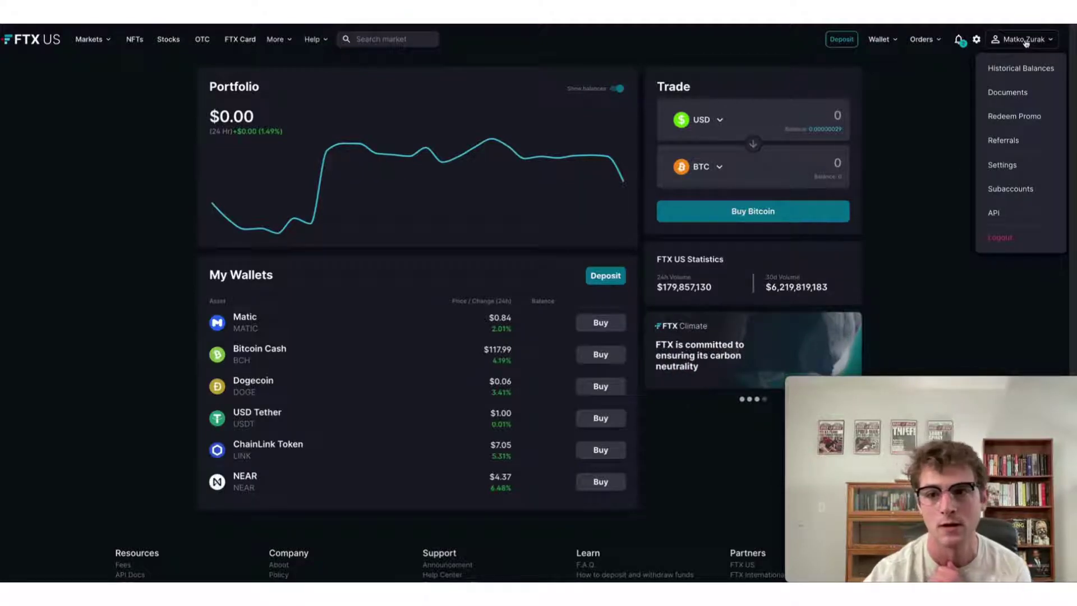
{"action": "left_click", "coordinate": [1002, 216]}
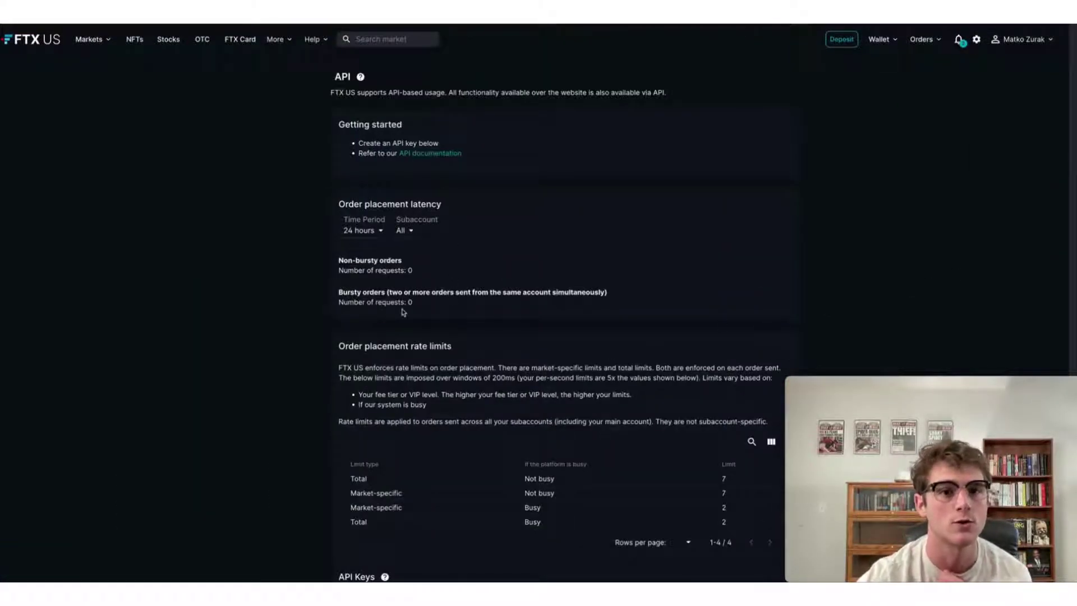
{"action": "scroll", "coordinate": [402, 312], "scroll_direction": "down", "scroll_amount": 4}
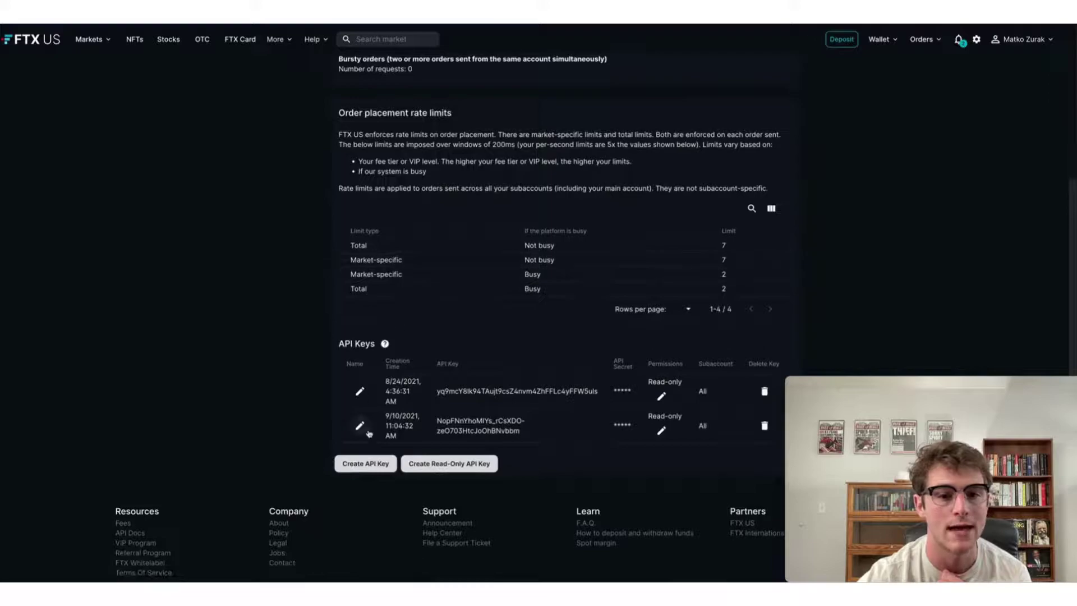
- Create a third read-only FTX US API key, confirming with the pasted 2FA verification code
{"action": "left_click", "coordinate": [449, 465]}
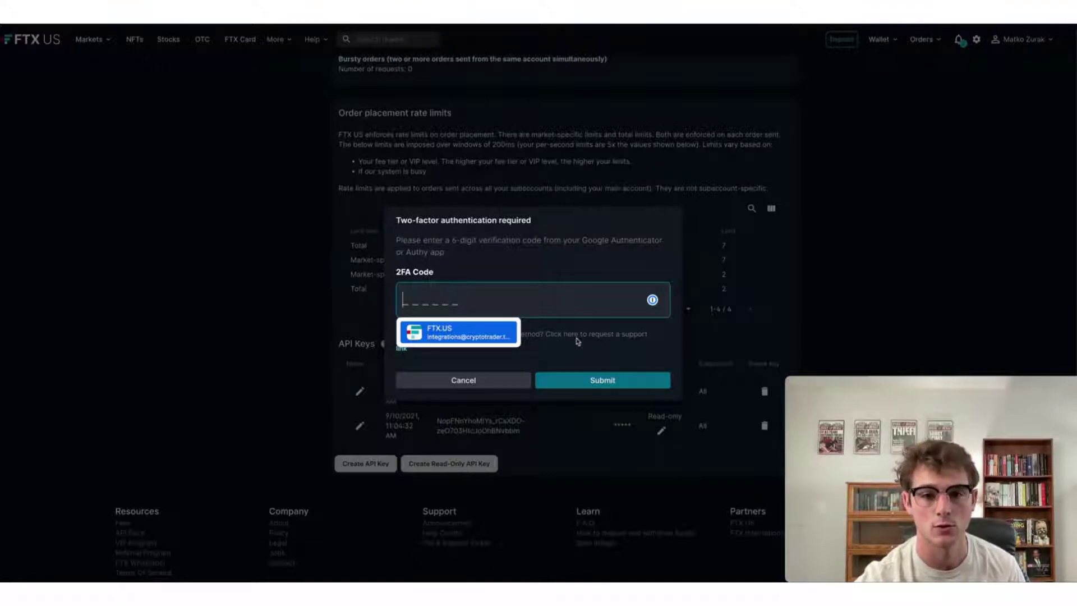
{"action": "key", "text": "ctrl+v"}
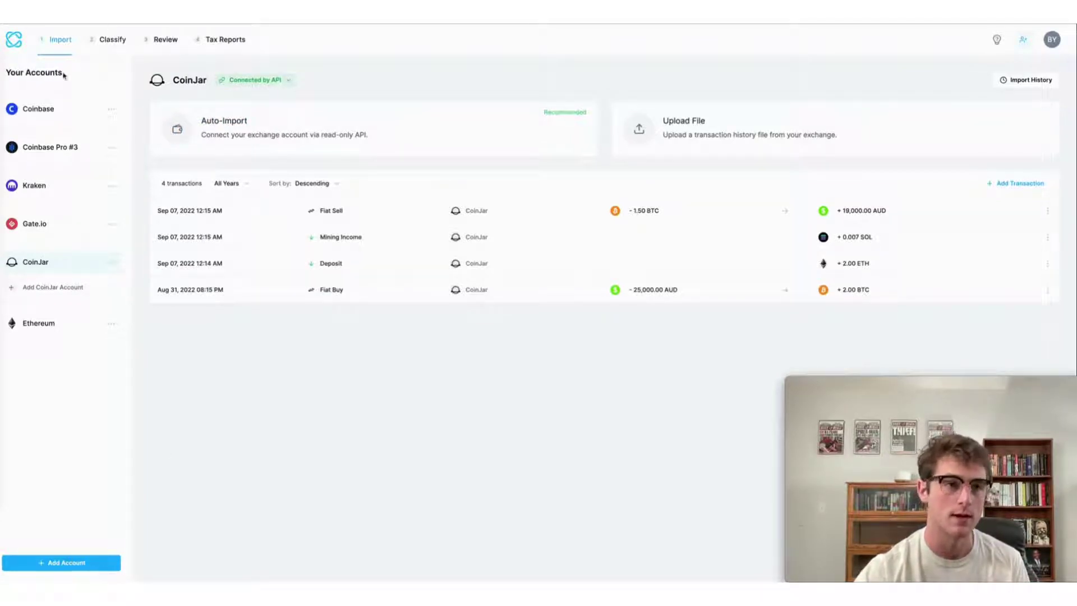
- Add FTX US via Auto-Import with the new API key and secret, then sync its 33 transactions
{"action": "left_click", "coordinate": [83, 566]}
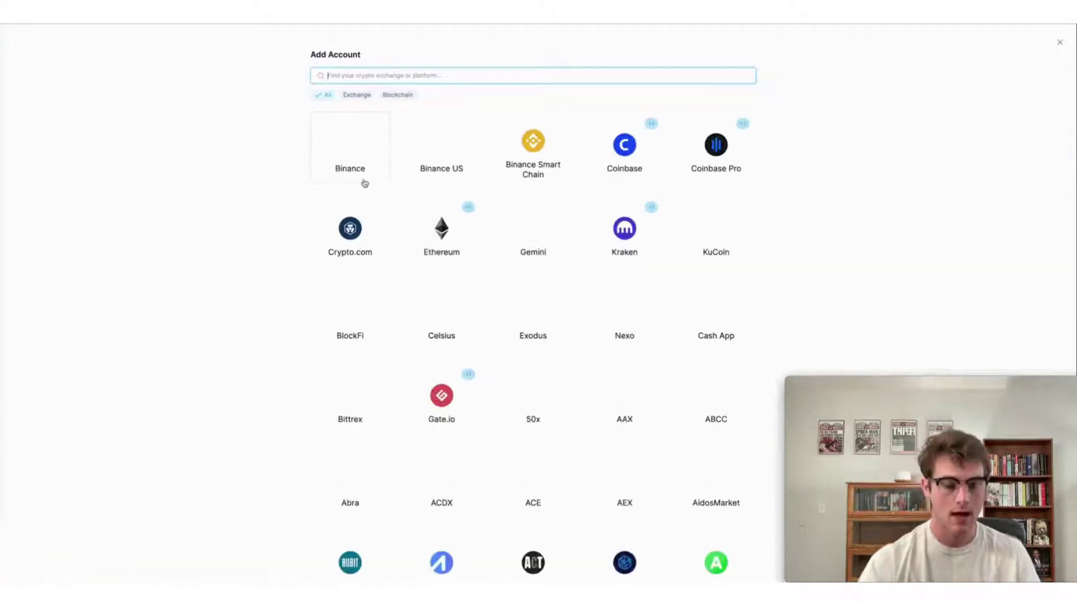
{"action": "type", "text": "ftx"}
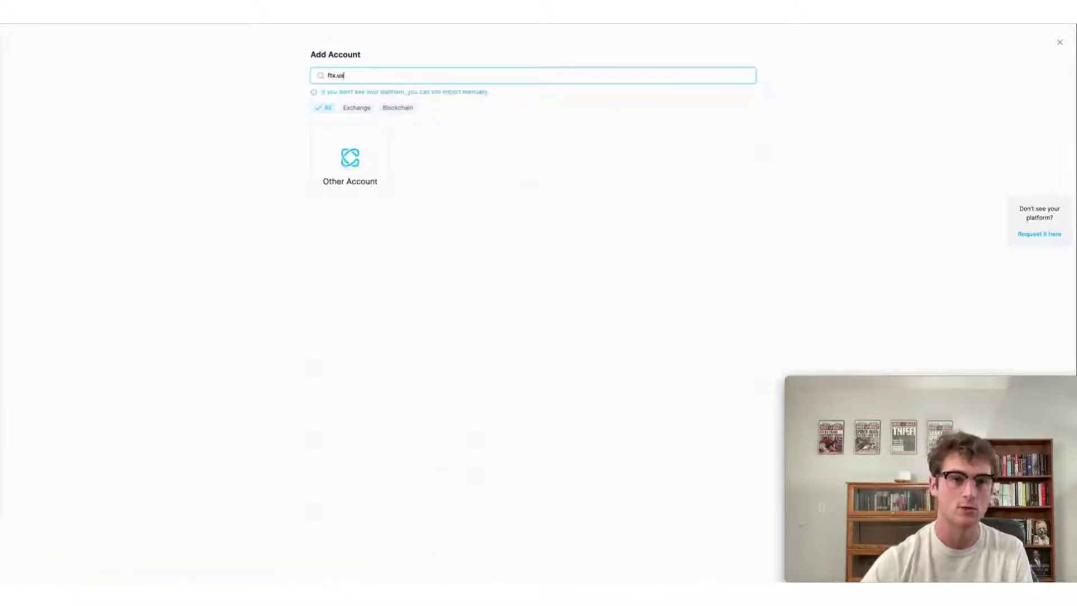
{"action": "left_click", "coordinate": [443, 143]}
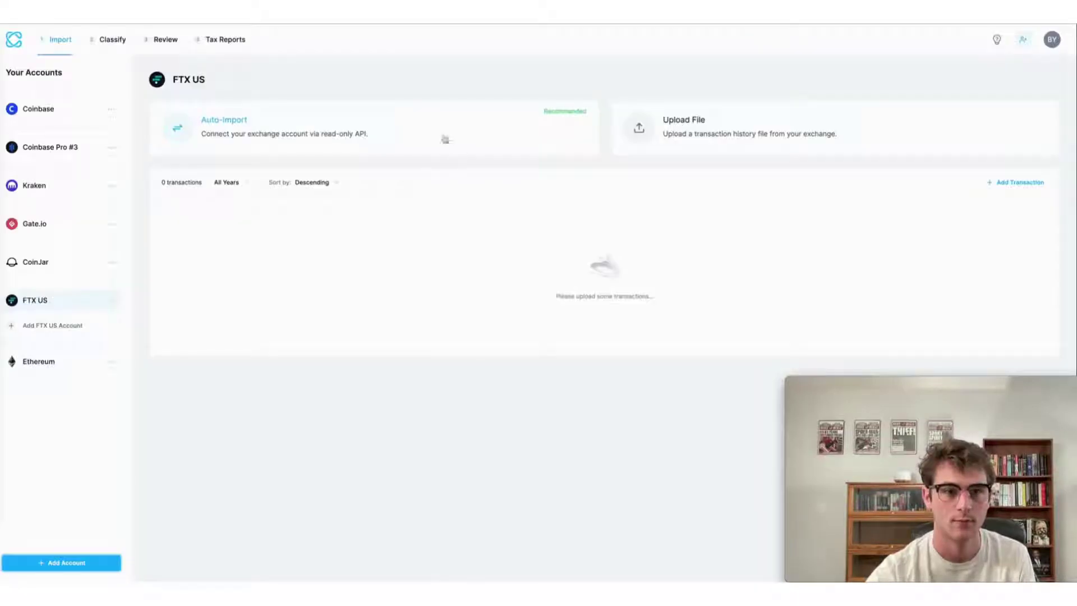
{"action": "left_click", "coordinate": [348, 134]}
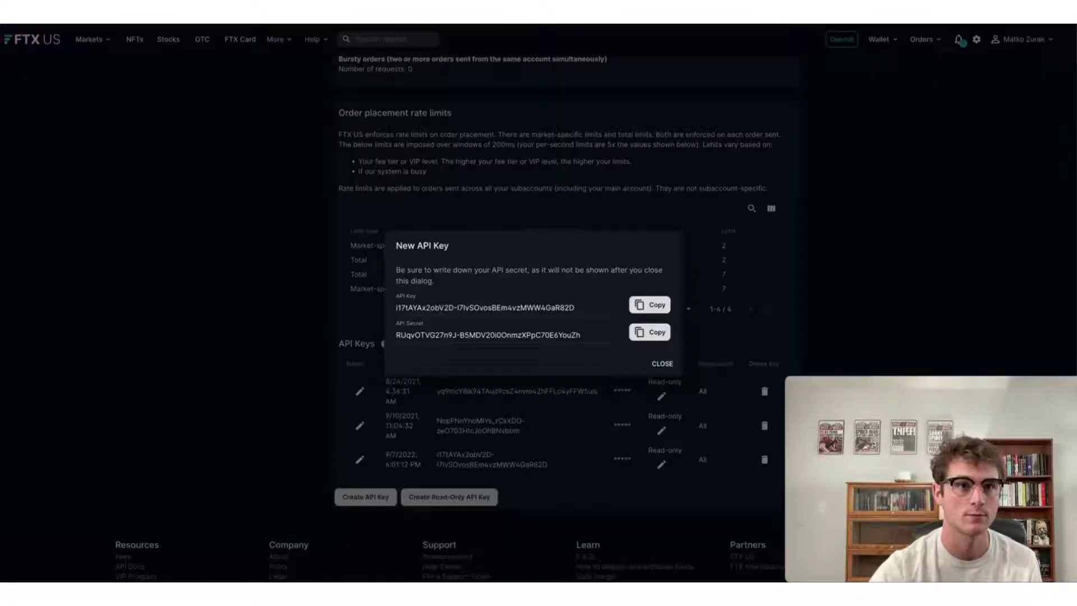
{"action": "left_click", "coordinate": [651, 311]}
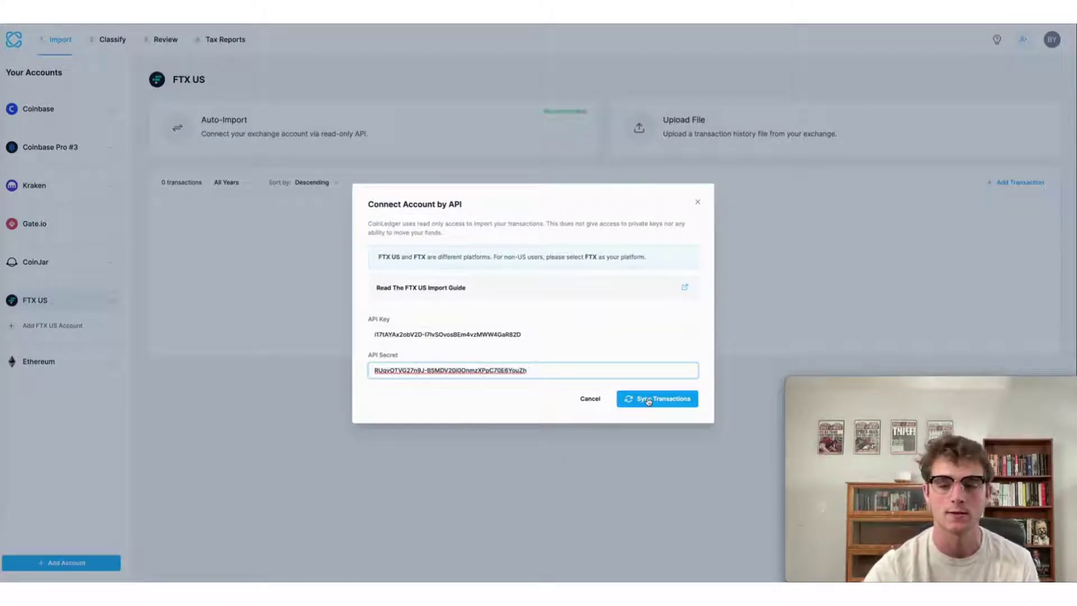
{"action": "left_click", "coordinate": [648, 401]}
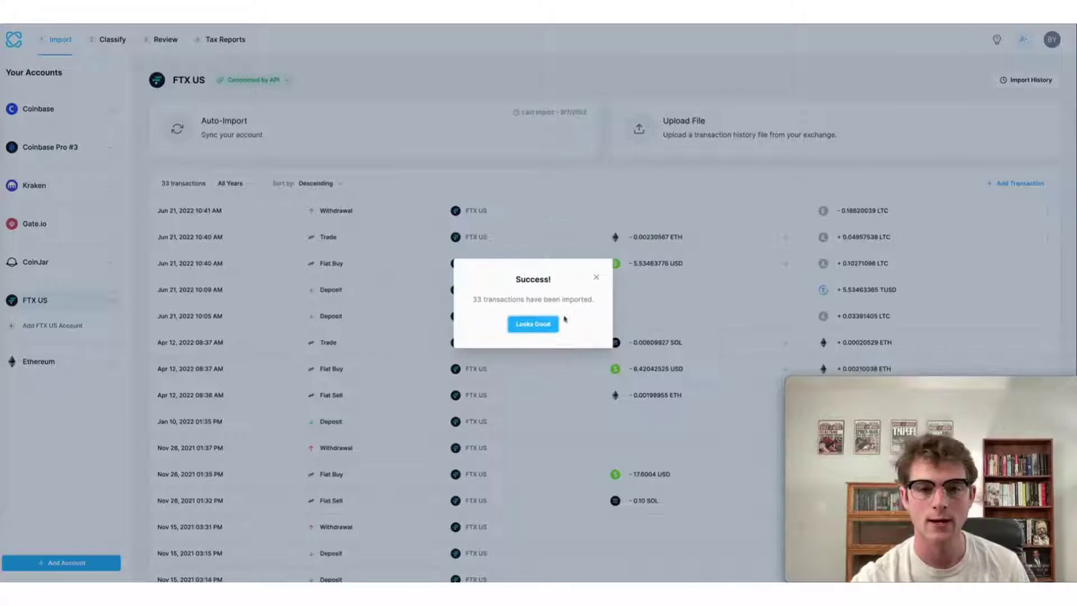
- Dismiss the success notice and scroll the 33 FTX US transactions from June 2022 to November 2021
{"action": "left_click", "coordinate": [536, 330]}
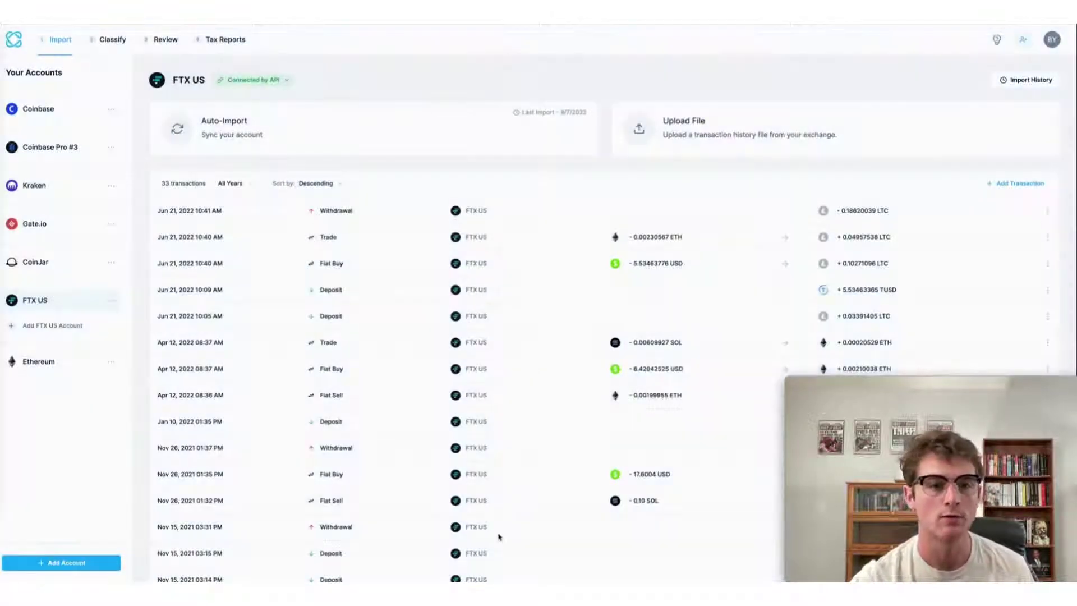
{"action": "scroll", "coordinate": [498, 538], "scroll_direction": "down", "scroll_amount": 3}
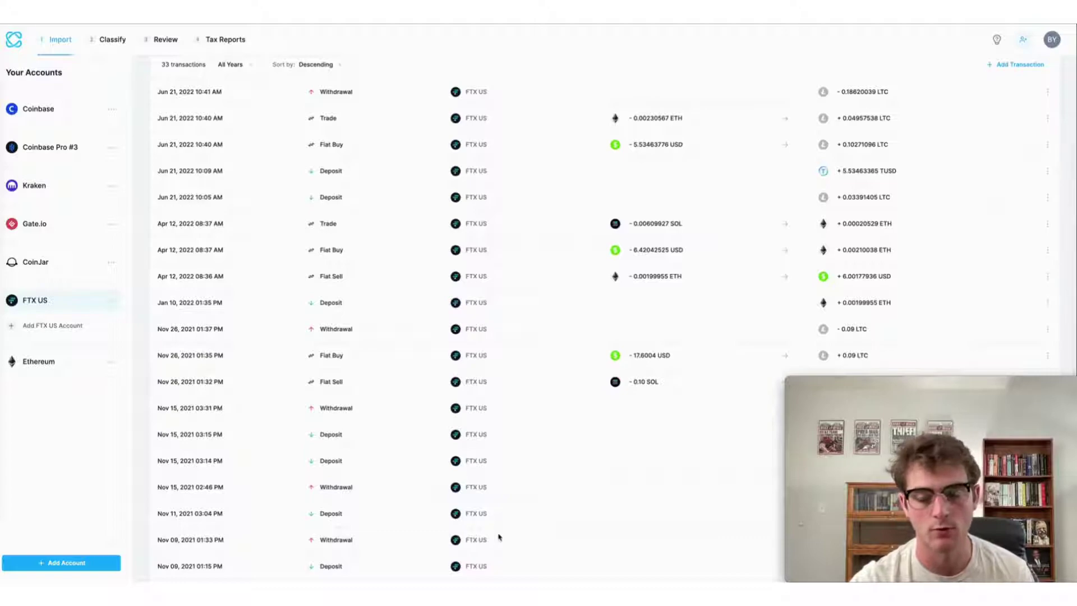
{"action": "scroll", "coordinate": [353, 277], "scroll_direction": "up", "scroll_amount": 1}
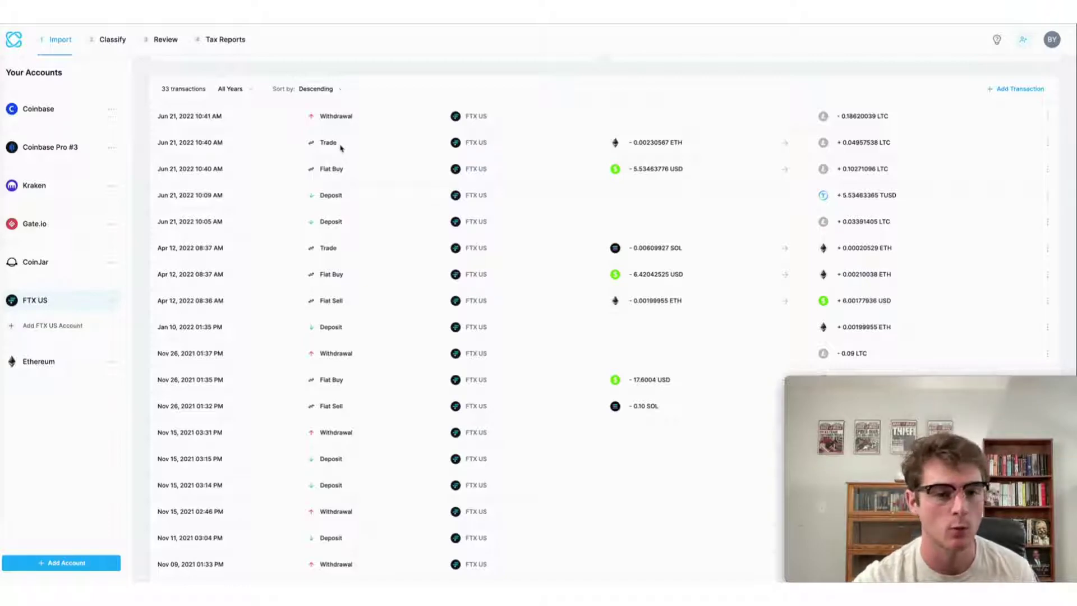
{"action": "scroll", "coordinate": [341, 149], "scroll_direction": "down", "scroll_amount": 4}
{"action": "scroll", "coordinate": [340, 148], "scroll_direction": "down", "scroll_amount": 1}
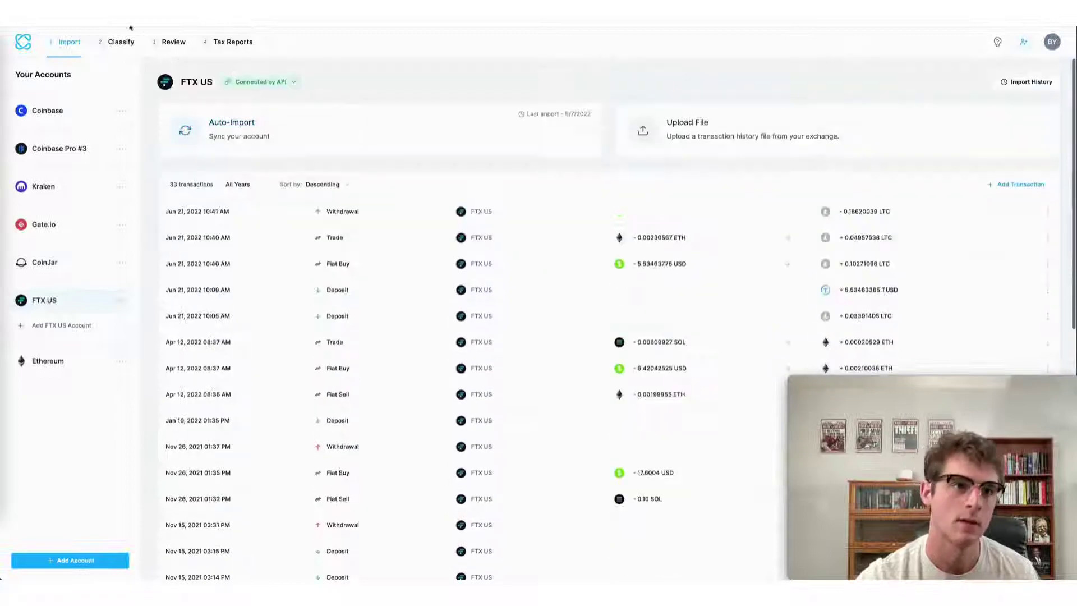
- Review transactions filtered to FTX US, then view the 2021 Tax Report ($844 gains, $46 income)
{"action": "left_click", "coordinate": [170, 43]}
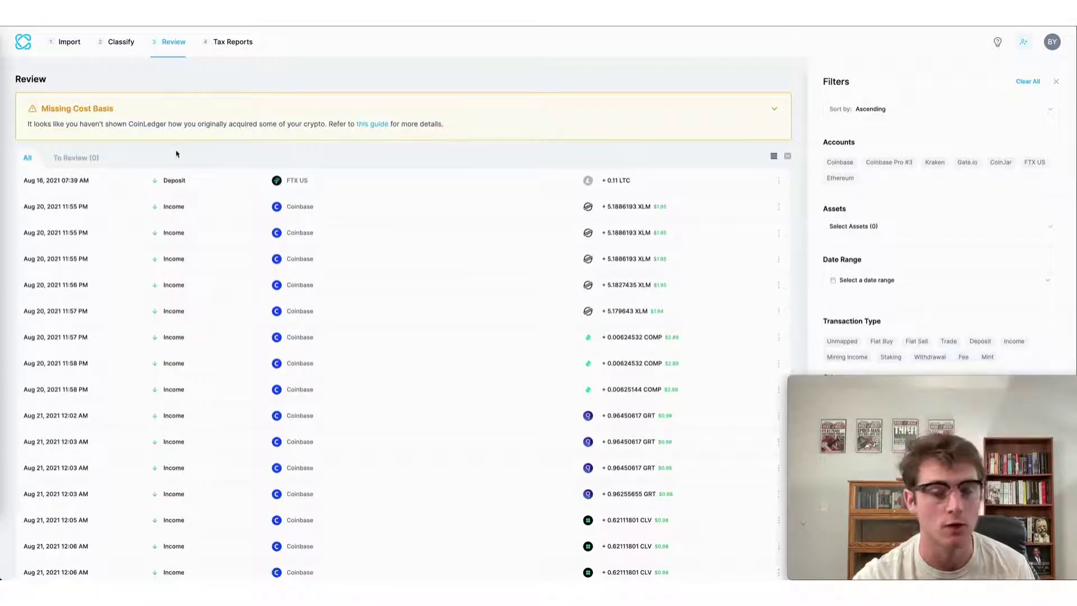
{"action": "left_click", "coordinate": [1031, 166]}
{"action": "scroll", "coordinate": [407, 519], "scroll_direction": "down", "scroll_amount": 2}
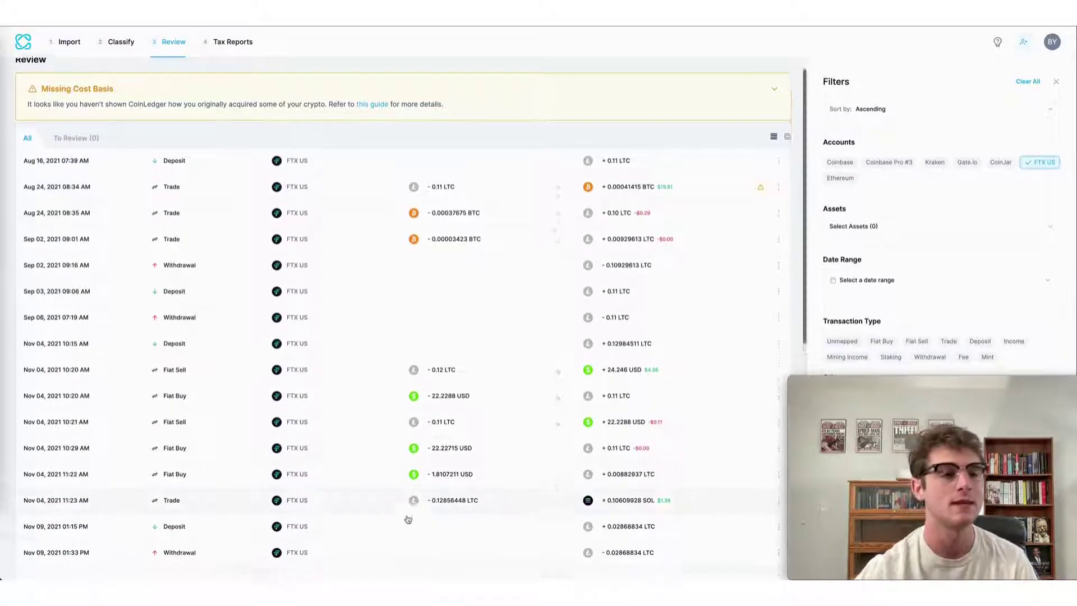
{"action": "scroll", "coordinate": [408, 518], "scroll_direction": "down", "scroll_amount": 7}
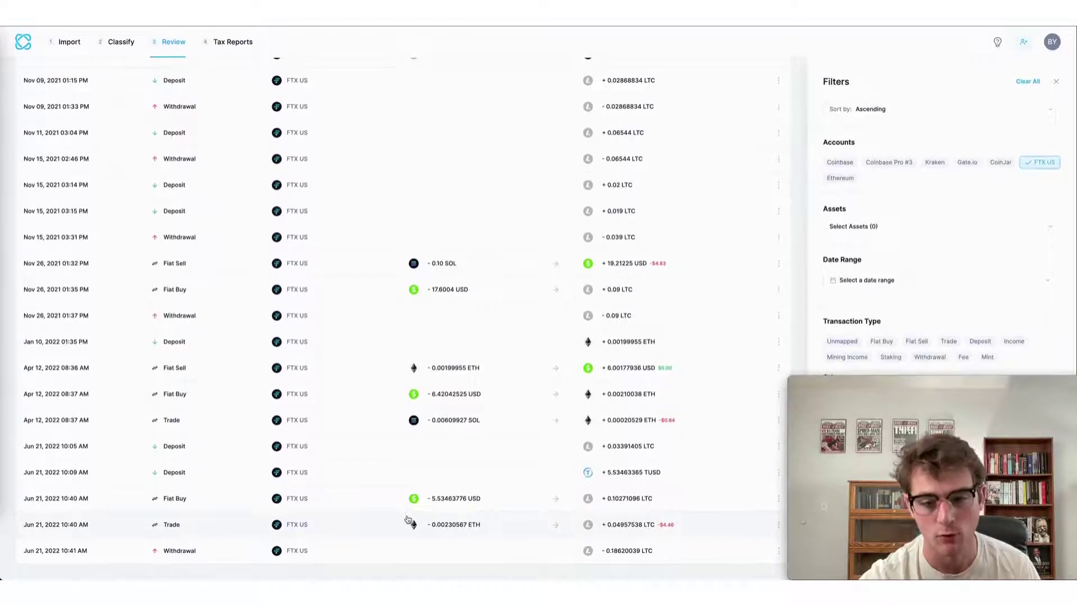
{"action": "scroll", "coordinate": [408, 517], "scroll_direction": "up", "scroll_amount": 10}
{"action": "left_click", "coordinate": [244, 36]}
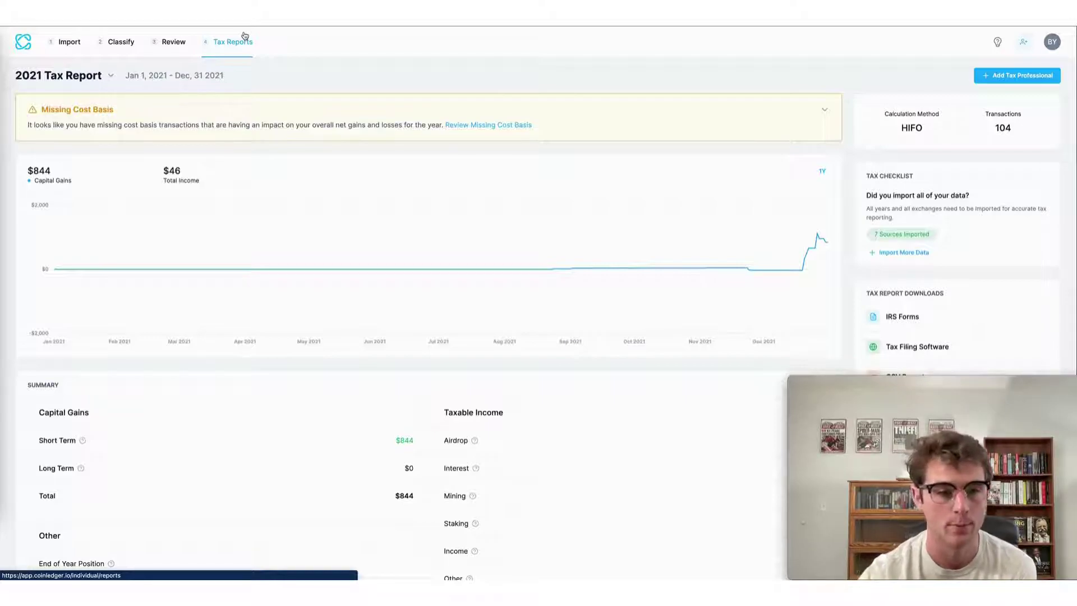
- Expand the $844 Short Term Capital Gains row and scroll through its itemized disposals
{"action": "left_click", "coordinate": [275, 449]}
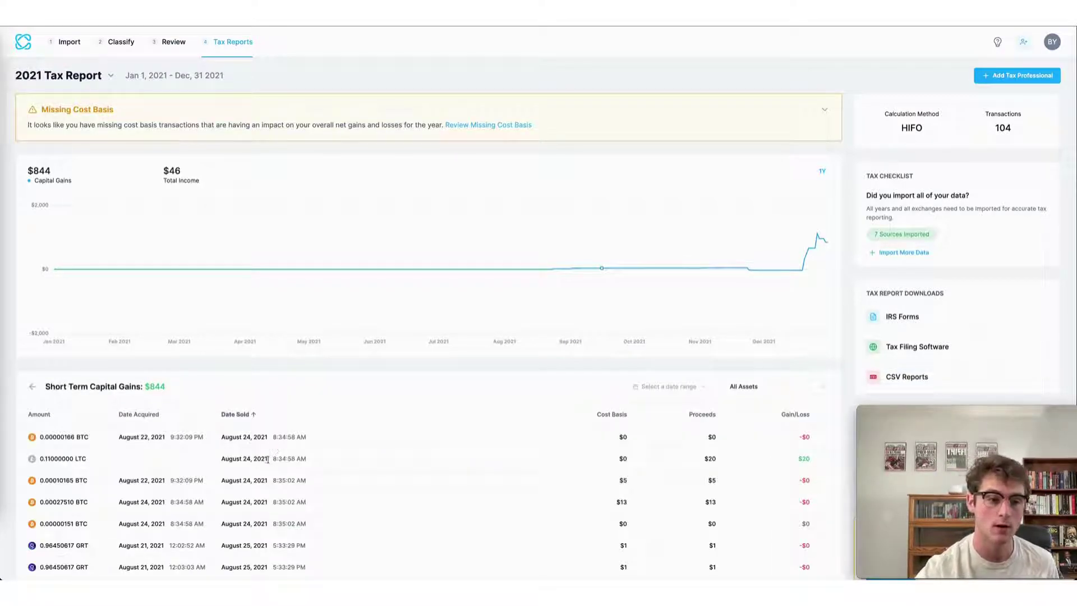
{"action": "scroll", "coordinate": [43, 458], "scroll_direction": "down", "scroll_amount": 2}
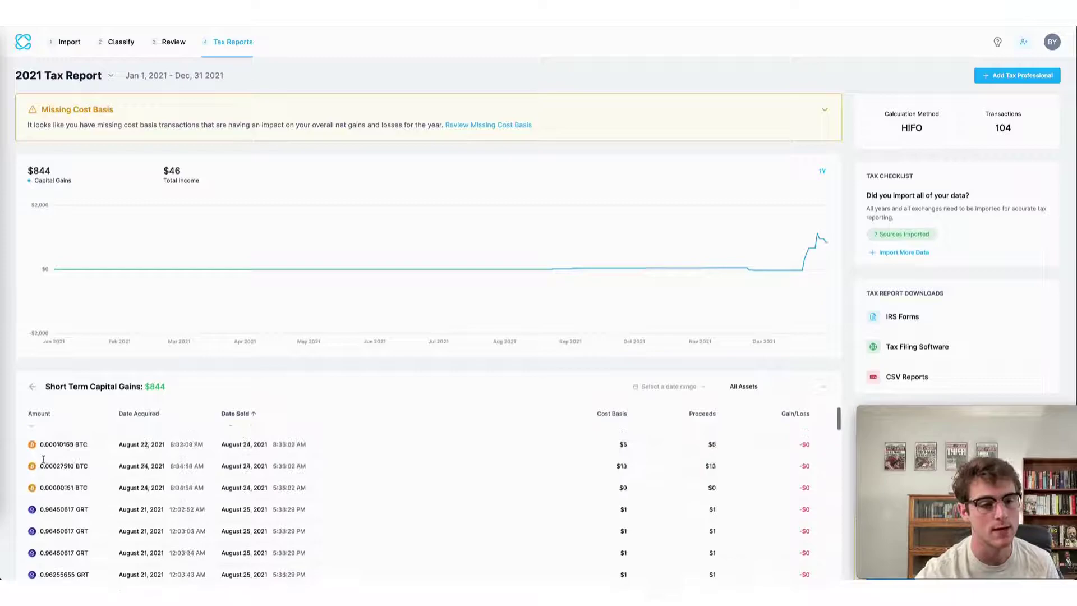
{"action": "scroll", "coordinate": [43, 459], "scroll_direction": "up", "scroll_amount": 2}
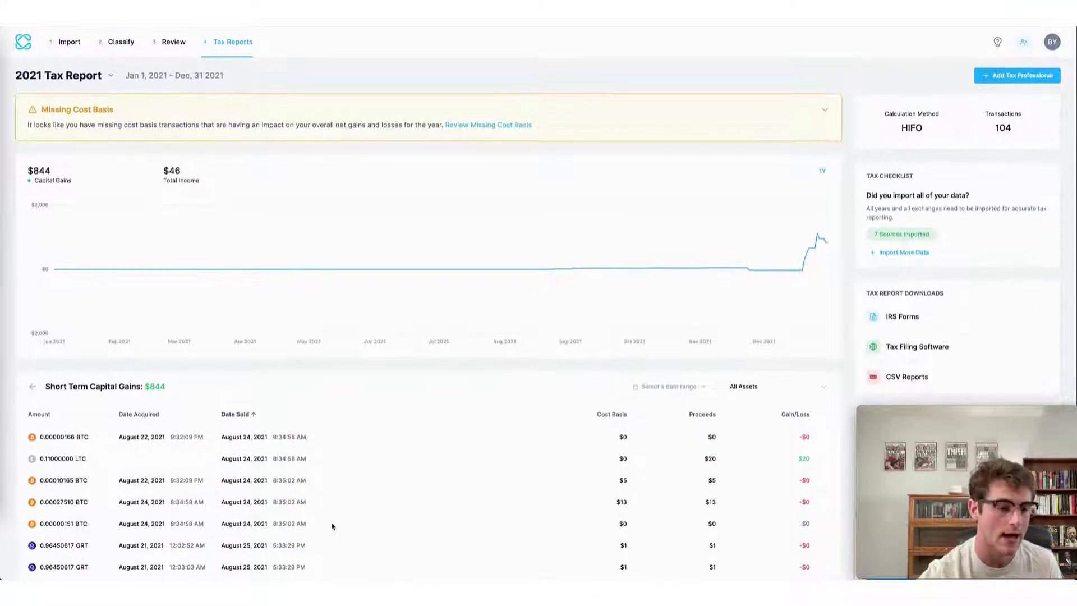
{"action": "scroll", "coordinate": [314, 520], "scroll_direction": "down", "scroll_amount": 5}
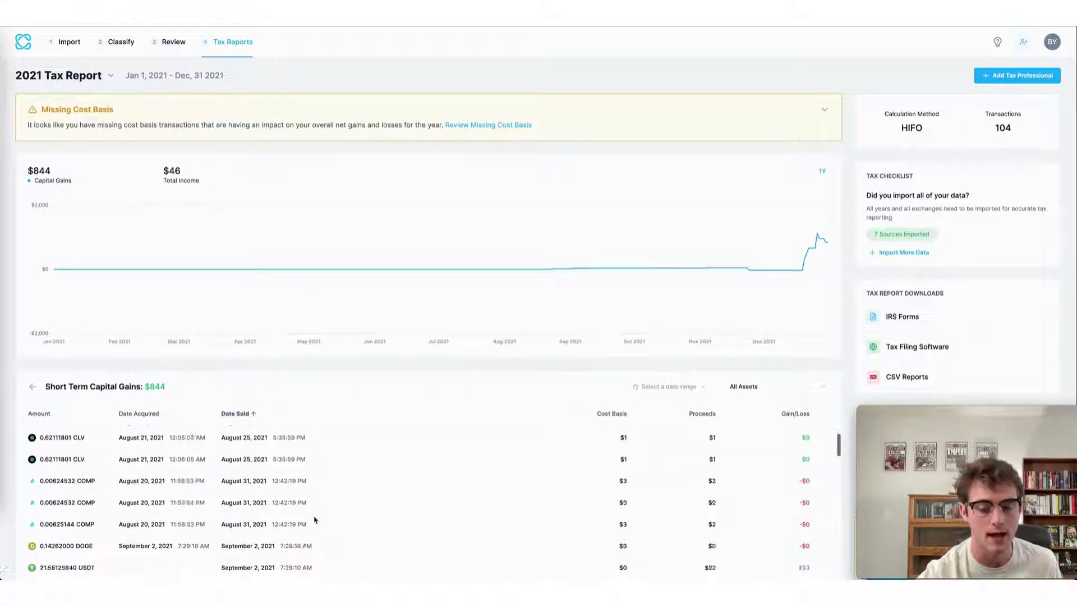
{"action": "scroll", "coordinate": [314, 519], "scroll_direction": "down", "scroll_amount": 8}
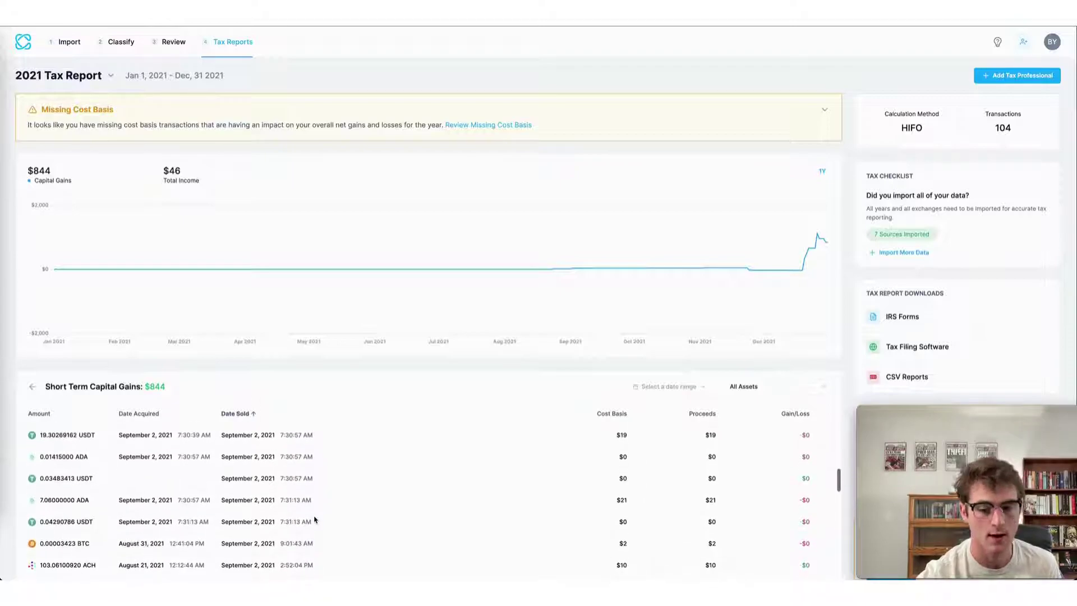
{"action": "scroll", "coordinate": [314, 520], "scroll_direction": "down", "scroll_amount": 10}
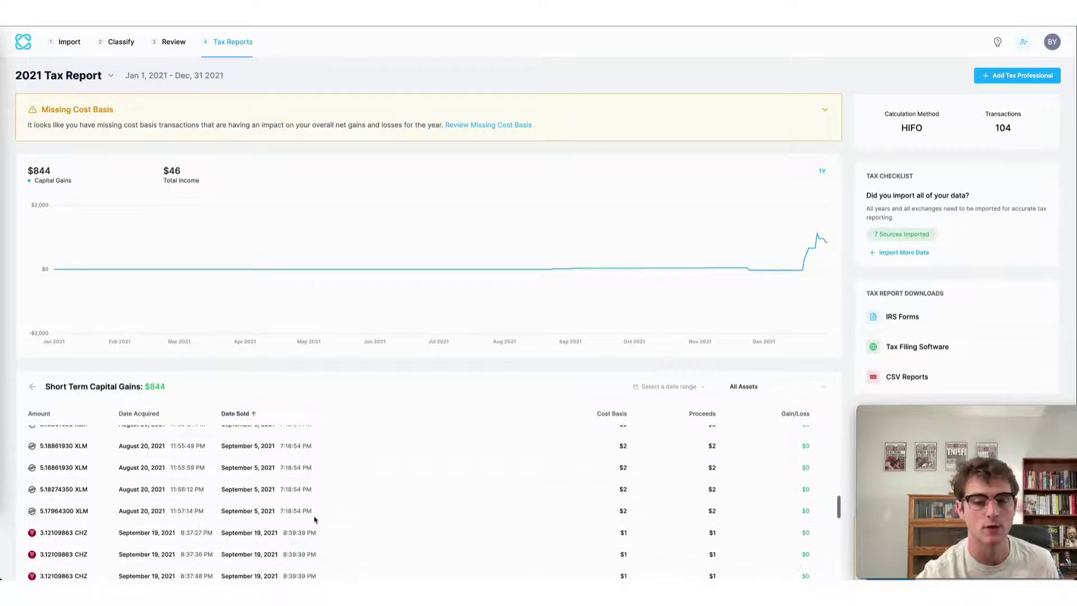
{"action": "scroll", "coordinate": [314, 519], "scroll_direction": "down", "scroll_amount": 5}
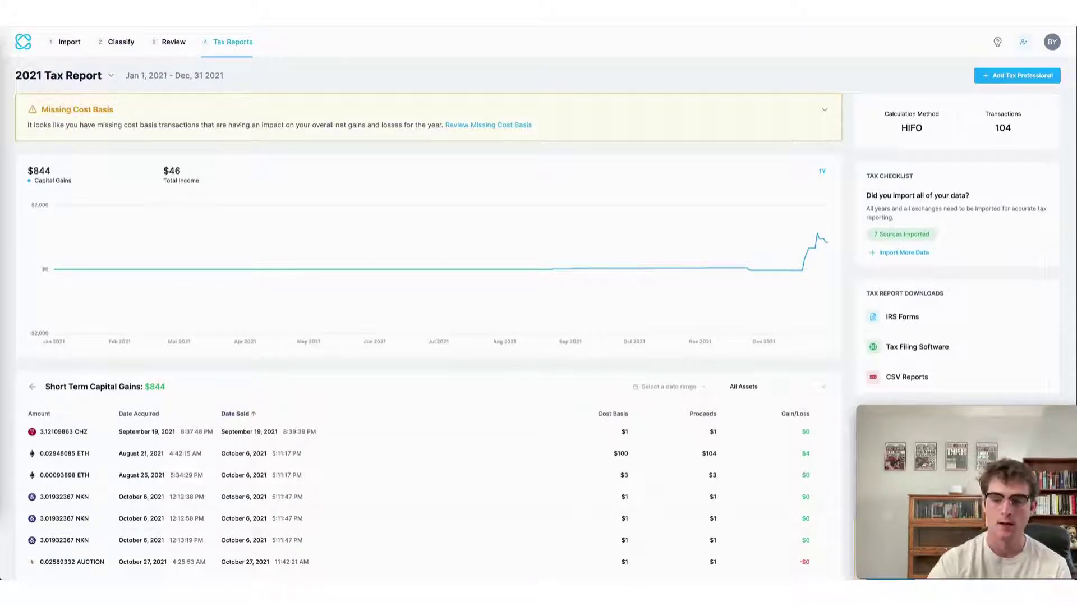
- Generate the 2021 IRS Form 8949 from IRS Forms and acknowledge the emailed-link confirmation
{"action": "left_click", "coordinate": [928, 321]}
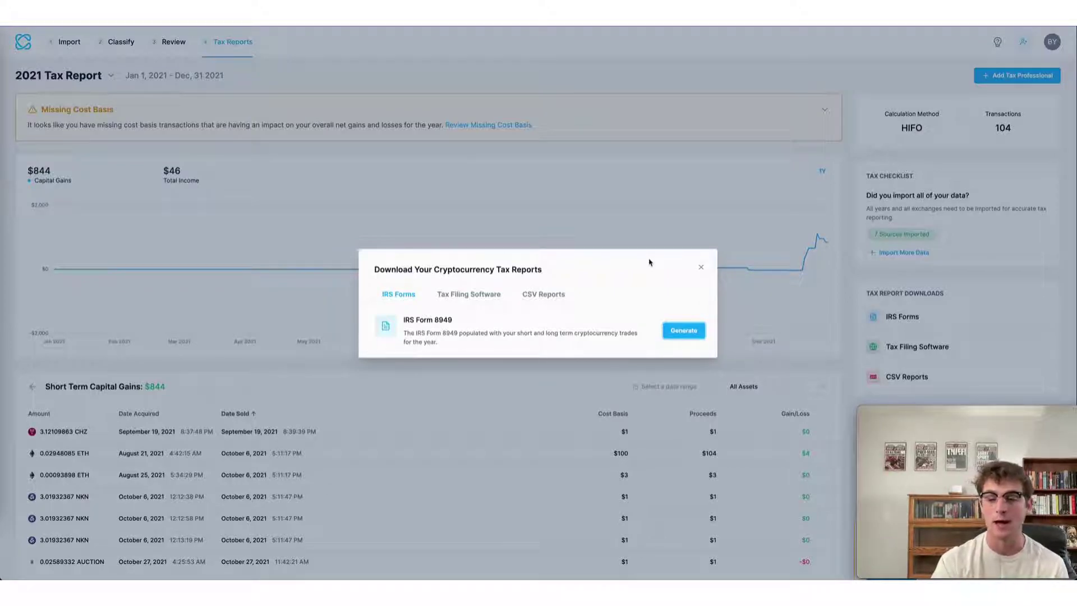
{"action": "left_click", "coordinate": [682, 330]}
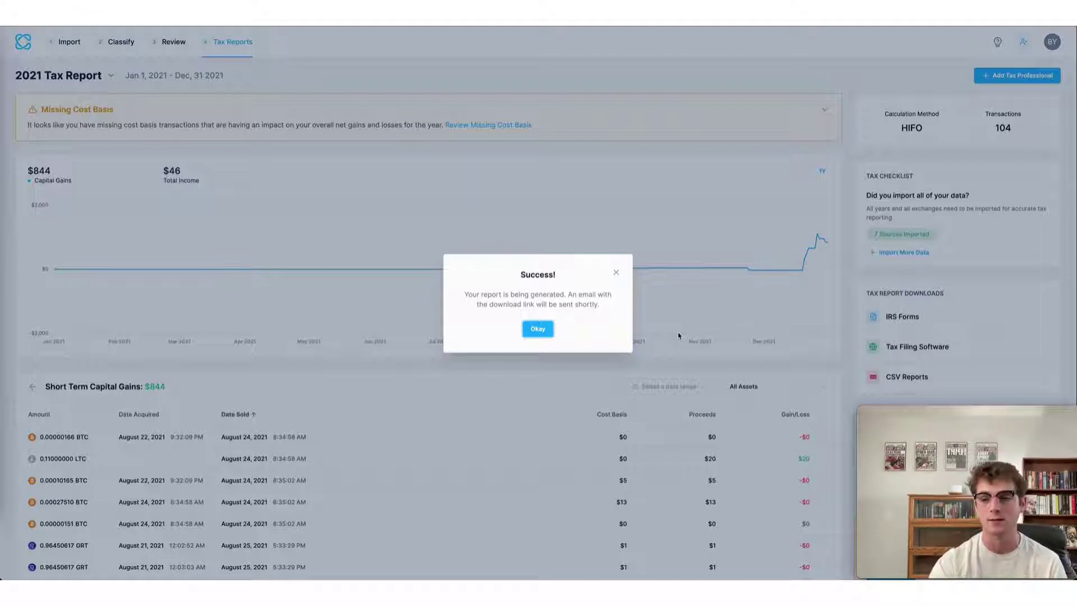
{"action": "left_click", "coordinate": [537, 328]}
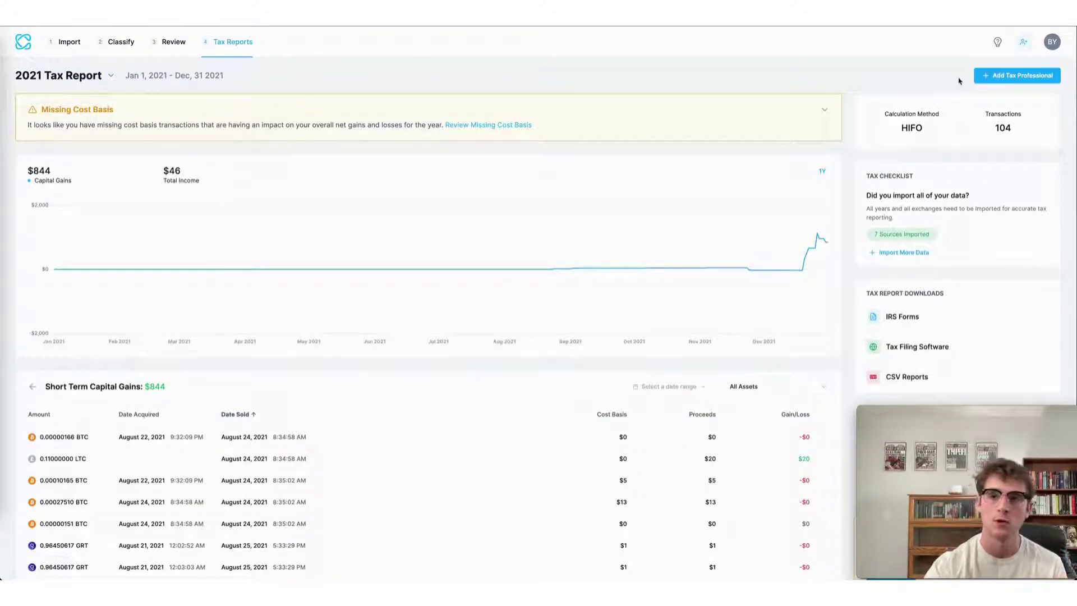
{"action": "left_click", "coordinate": [1000, 83]}
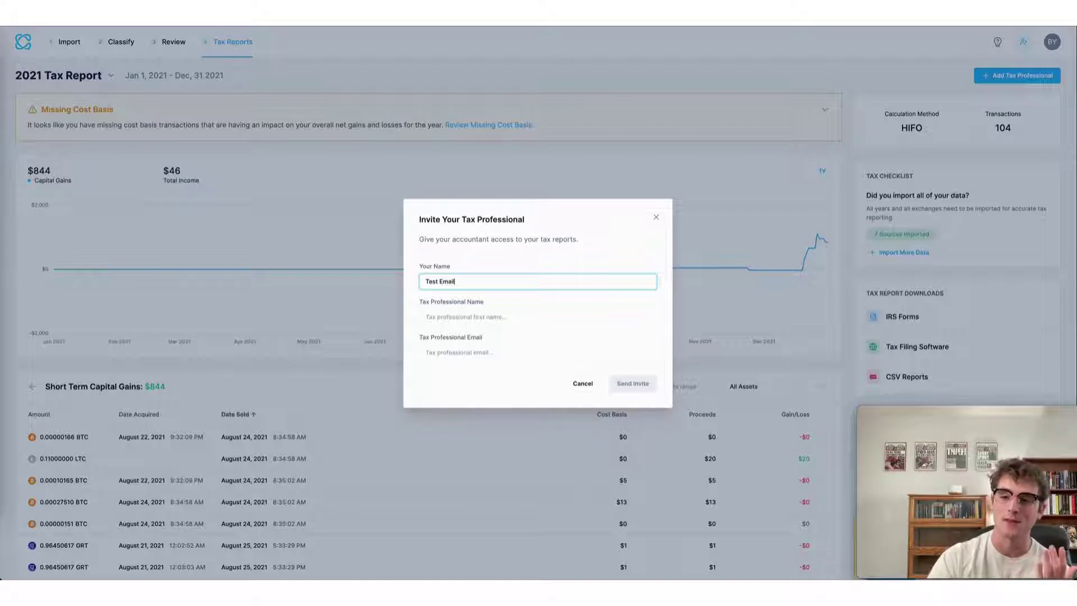
{"action": "left_click", "coordinate": [696, 305]}
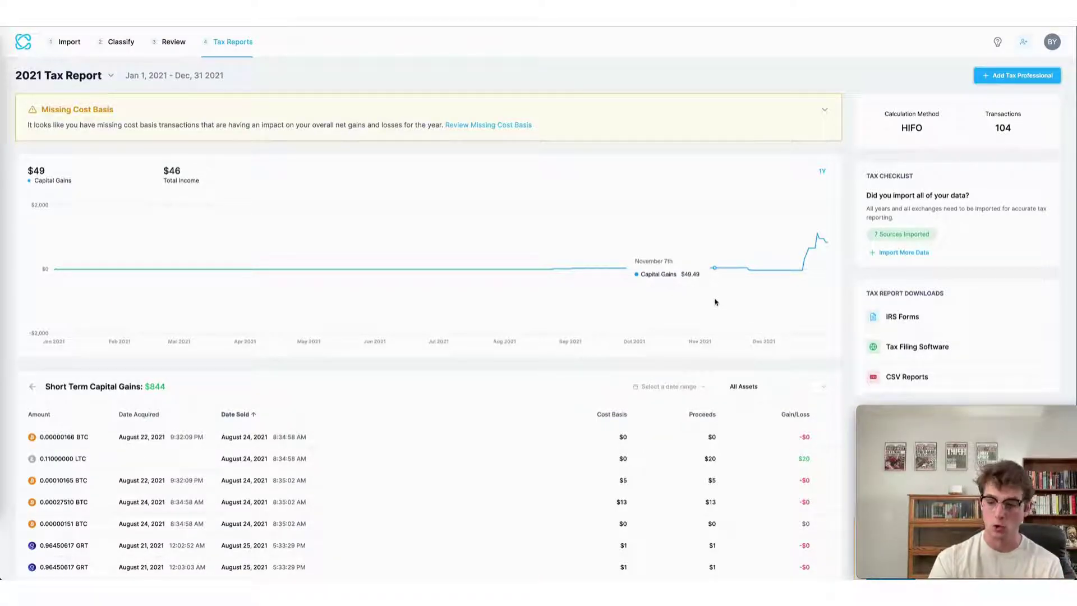
- Download the TaxAct (2021).csv from the Tax Filing Software exports and close the downloads dialog
{"action": "left_click", "coordinate": [918, 347]}
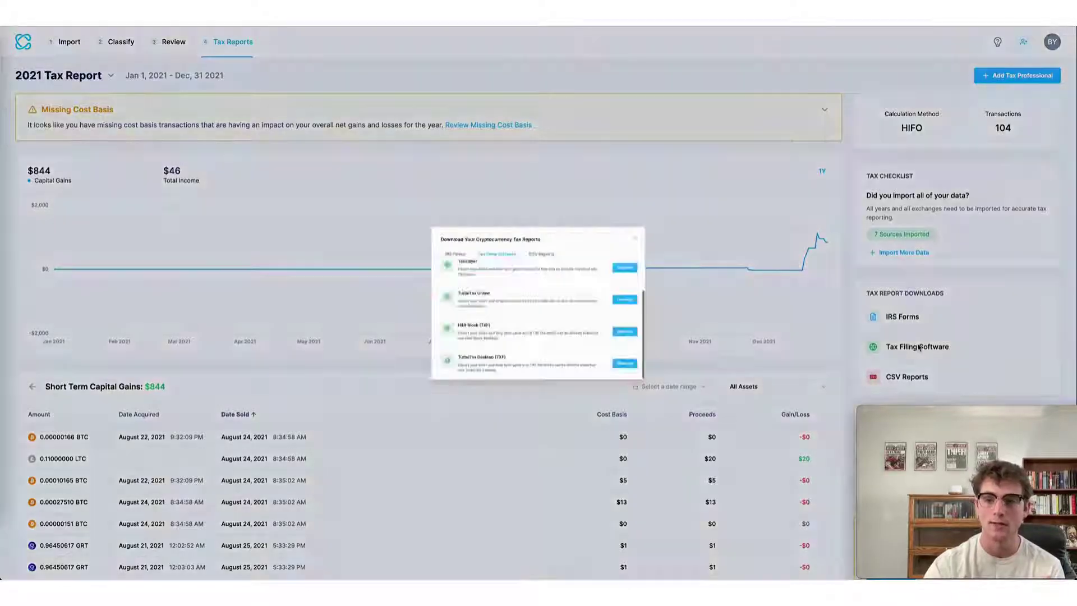
{"action": "scroll", "coordinate": [565, 300], "scroll_direction": "up", "scroll_amount": 1}
{"action": "scroll", "coordinate": [566, 303], "scroll_direction": "down", "scroll_amount": 1}
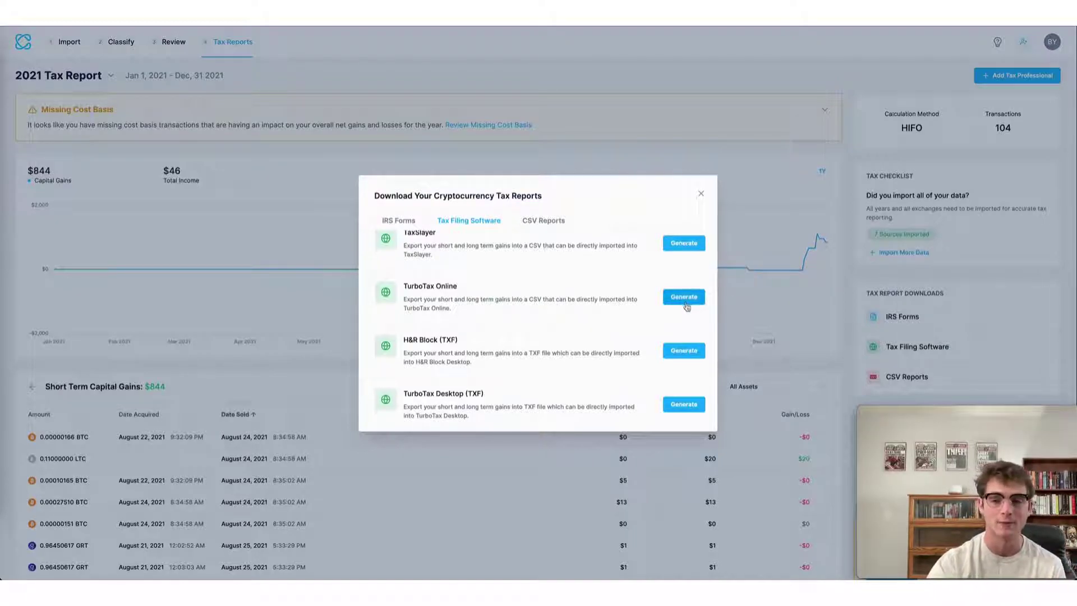
{"action": "scroll", "coordinate": [670, 328], "scroll_direction": "up", "scroll_amount": 1}
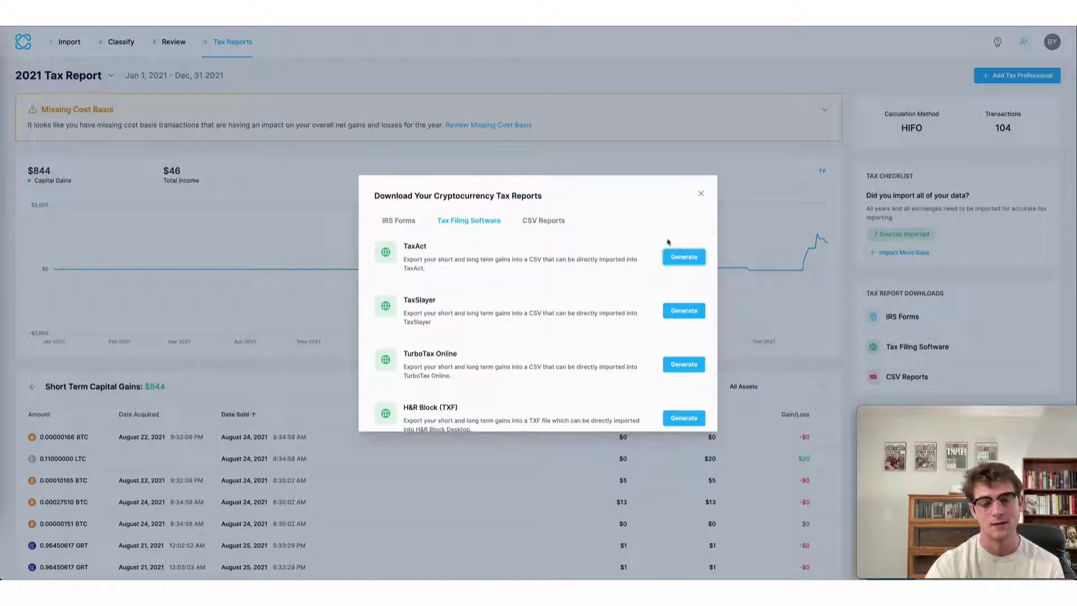
{"action": "left_click", "coordinate": [693, 259]}
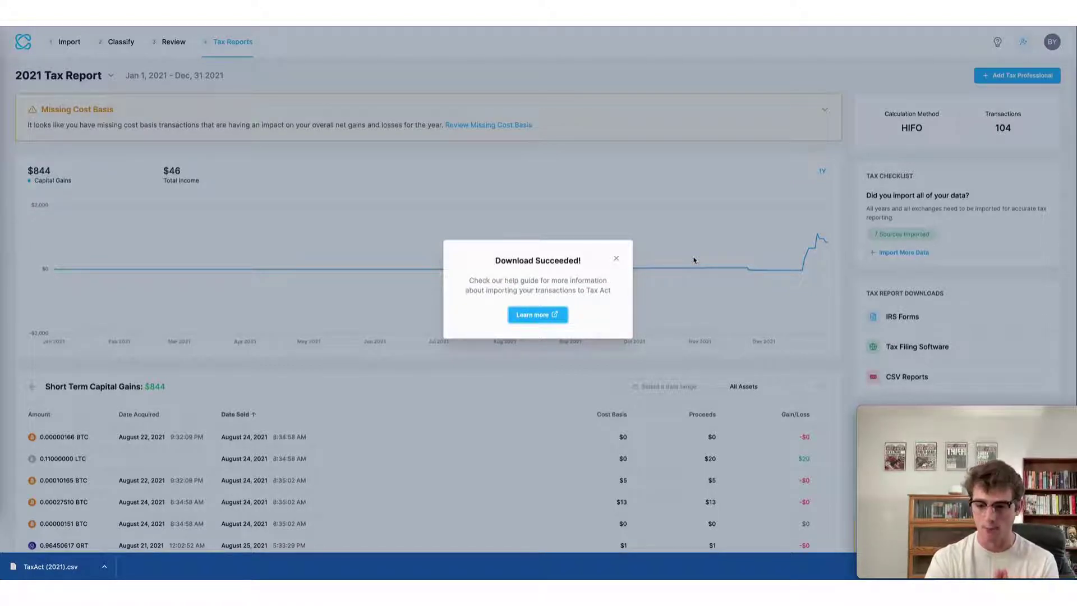
{"action": "left_click", "coordinate": [694, 261]}
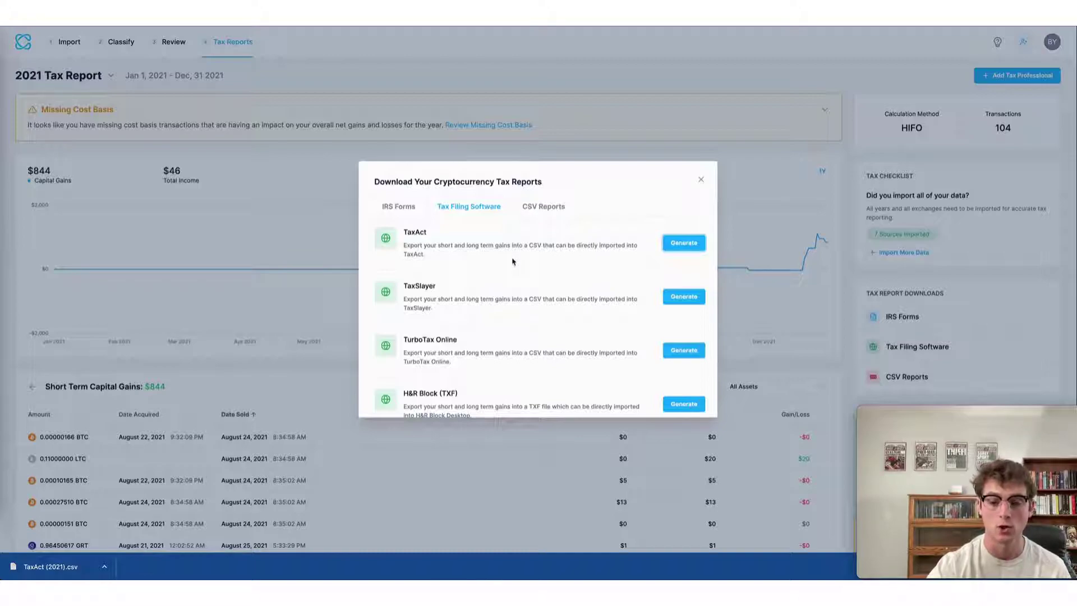
{"action": "scroll", "coordinate": [507, 283], "scroll_direction": "down", "scroll_amount": 2}
{"action": "scroll", "coordinate": [507, 282], "scroll_direction": "up", "scroll_amount": 2}
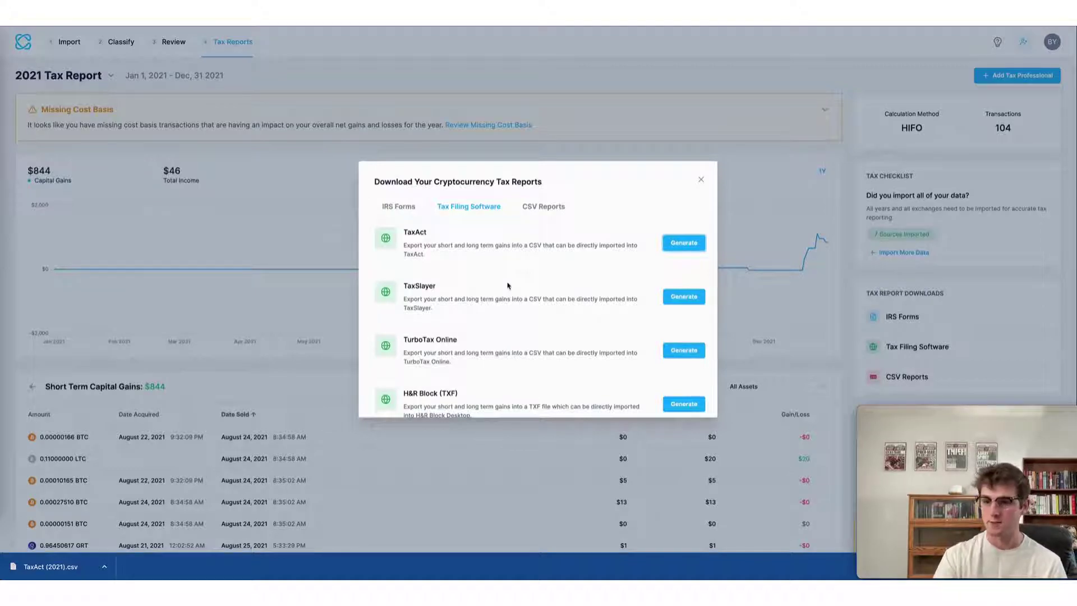
{"action": "left_click", "coordinate": [897, 190]}
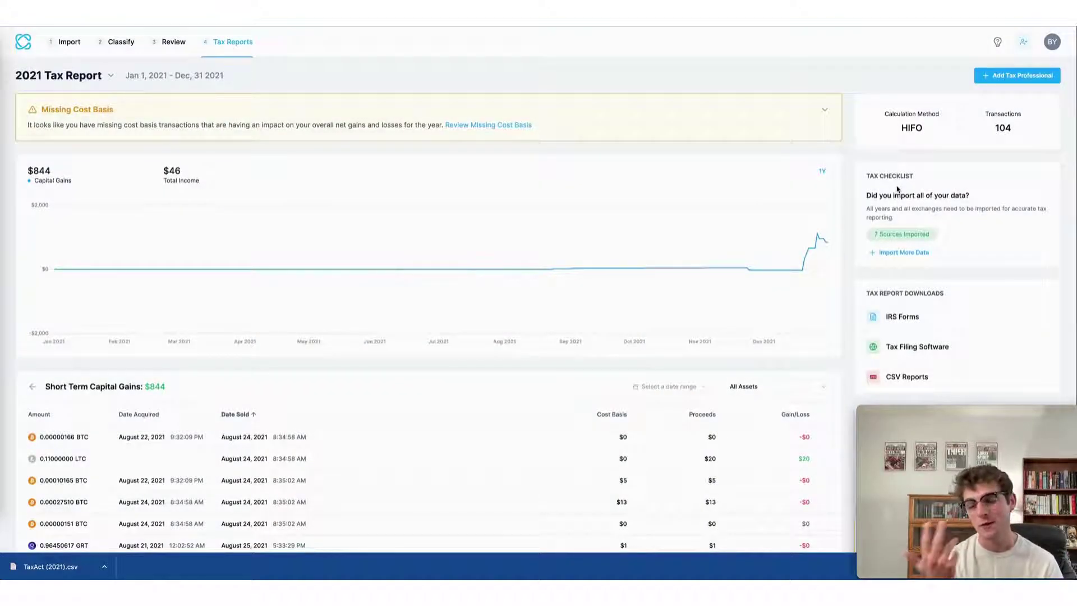